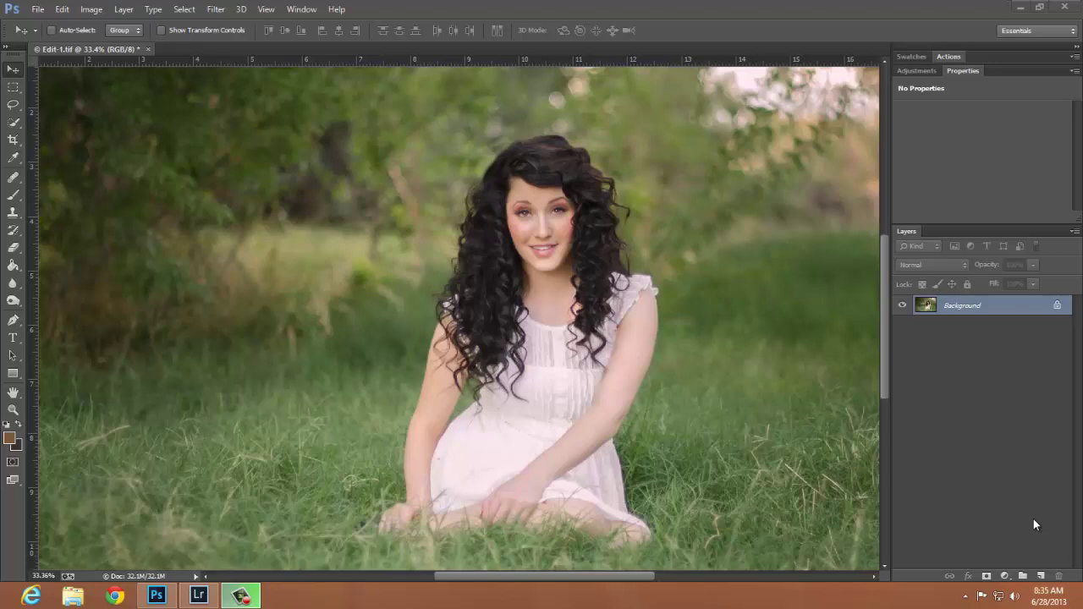
- Add a Hue/Saturation adjustment layer above the Background and make room to show all its settings
{"action": "left_click", "coordinate": [559, 301]}
{"action": "scroll", "coordinate": [556, 302], "scroll_direction": "up", "scroll_amount": 3}
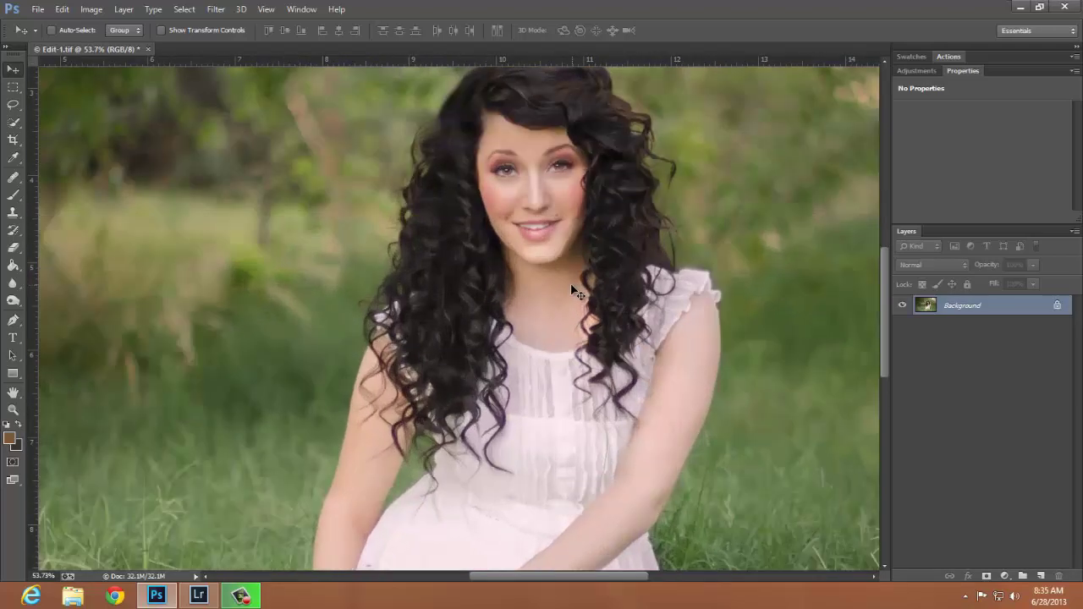
{"action": "scroll", "coordinate": [576, 292], "scroll_direction": "up", "scroll_amount": 4}
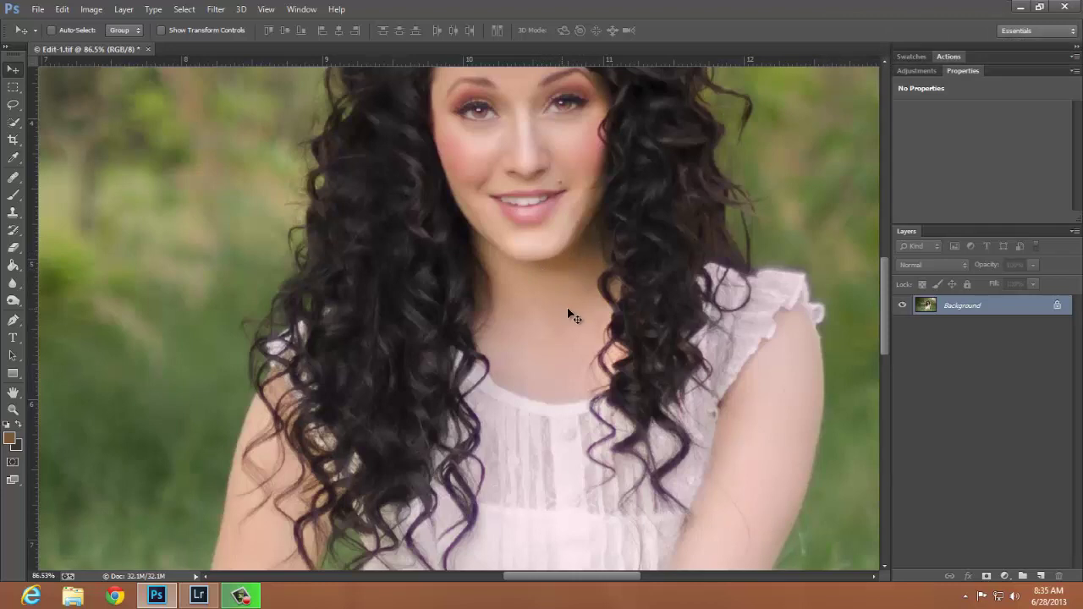
{"action": "left_click", "coordinate": [1004, 578]}
{"action": "left_click", "coordinate": [997, 412]}
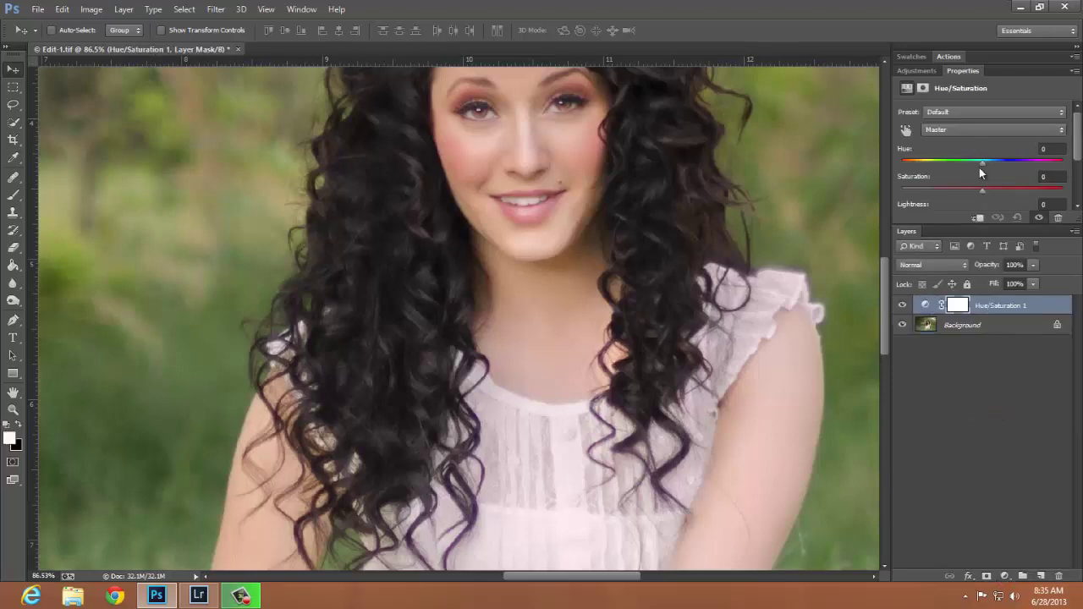
{"action": "left_click_drag", "start_coordinate": [958, 225], "coordinate": [955, 306]}
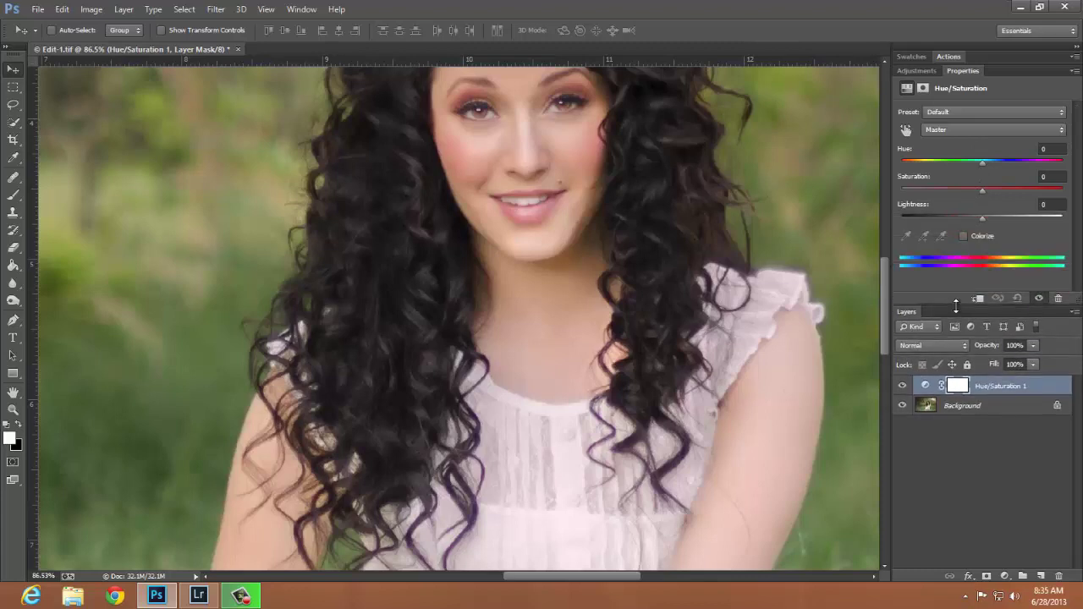
- Target the Yellows range, sample the skin under the woman's chin, and subtract a nearby neck tone from the range
{"action": "left_click", "coordinate": [935, 128]}
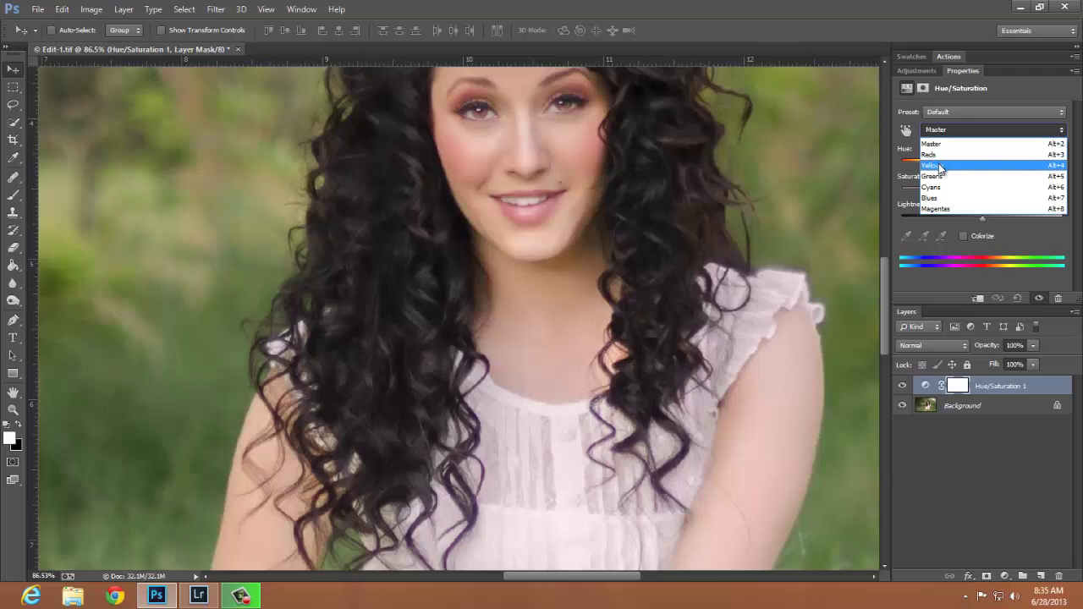
{"action": "left_click", "coordinate": [939, 166]}
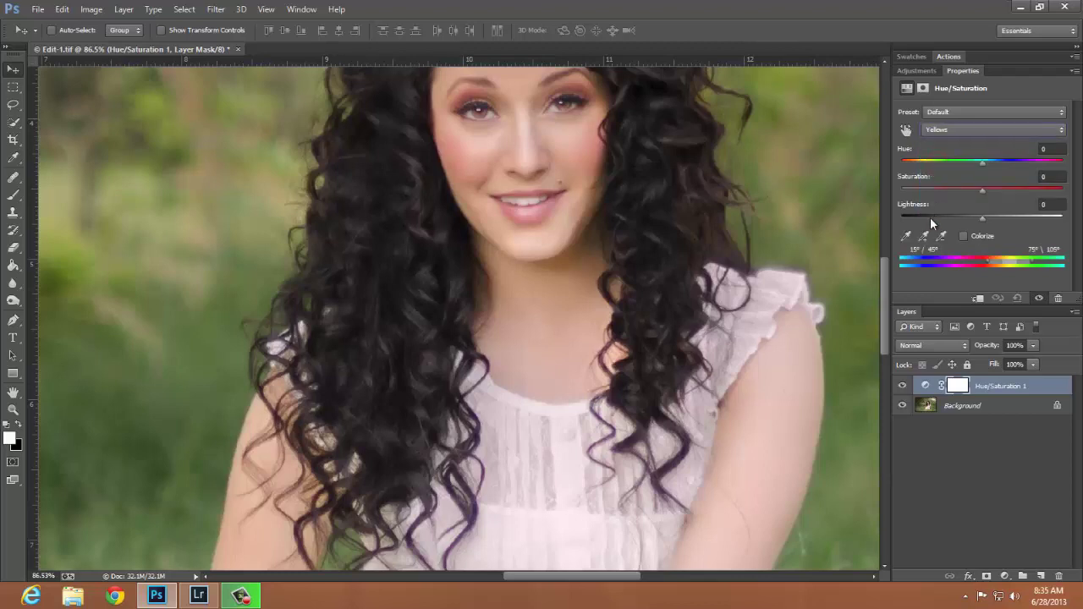
{"action": "left_click", "coordinate": [906, 236]}
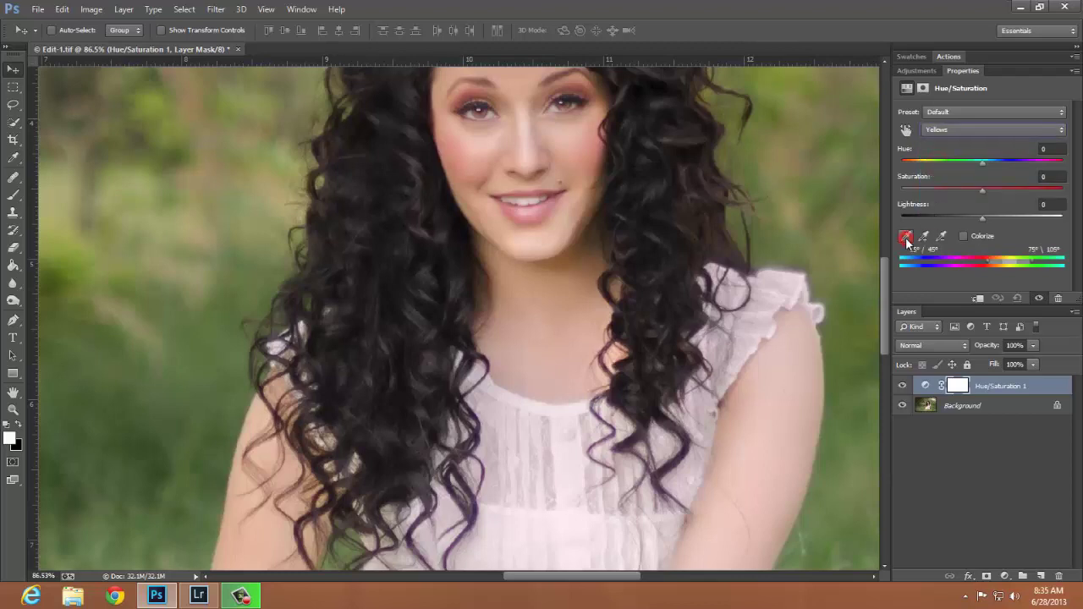
{"action": "left_click", "coordinate": [562, 257]}
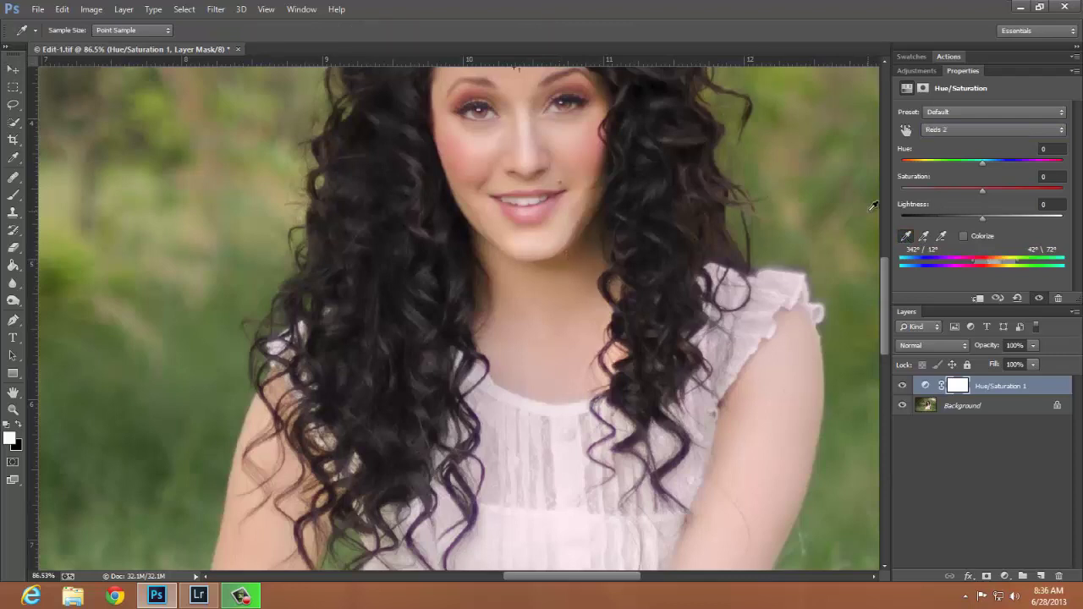
{"action": "left_click", "coordinate": [941, 237]}
{"action": "left_click", "coordinate": [556, 281]}
- Set the Yellows hue to -180 to reveal the affected areas and narrow the range's reddish falloff edge to 22°
{"action": "left_click_drag", "start_coordinate": [982, 163], "coordinate": [899, 167]}
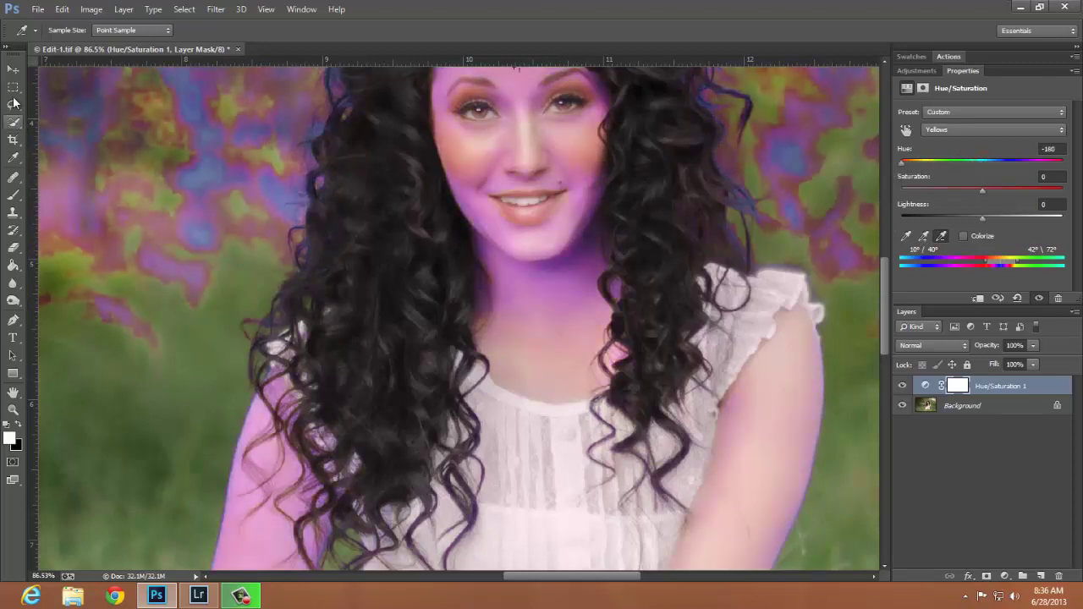
{"action": "left_click", "coordinate": [12, 68]}
{"action": "scroll", "coordinate": [597, 413], "scroll_direction": "down", "scroll_amount": 2}
{"action": "scroll", "coordinate": [597, 413], "scroll_direction": "down", "scroll_amount": 2}
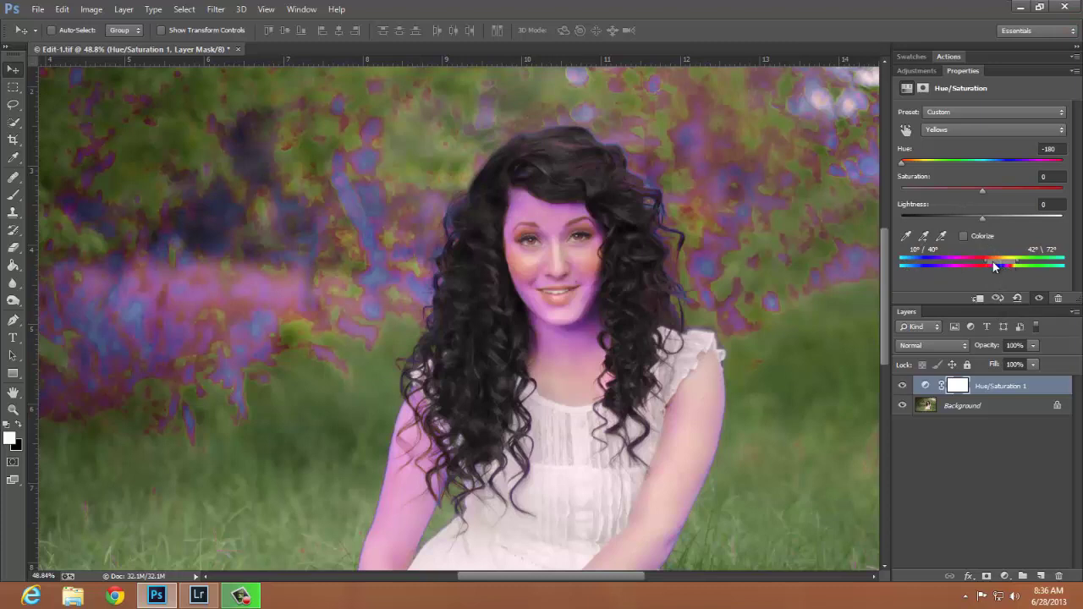
{"action": "left_click_drag", "start_coordinate": [988, 265], "coordinate": [995, 265]}
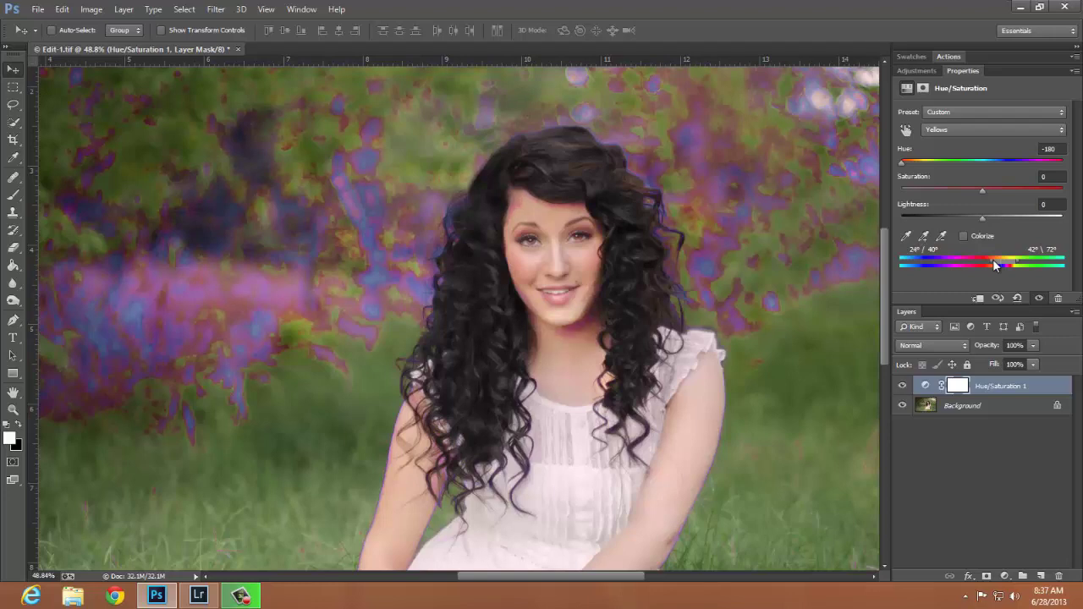
{"action": "left_click_drag", "start_coordinate": [993, 265], "coordinate": [992, 265]}
{"action": "scroll", "coordinate": [569, 364], "scroll_direction": "up", "scroll_amount": 3}
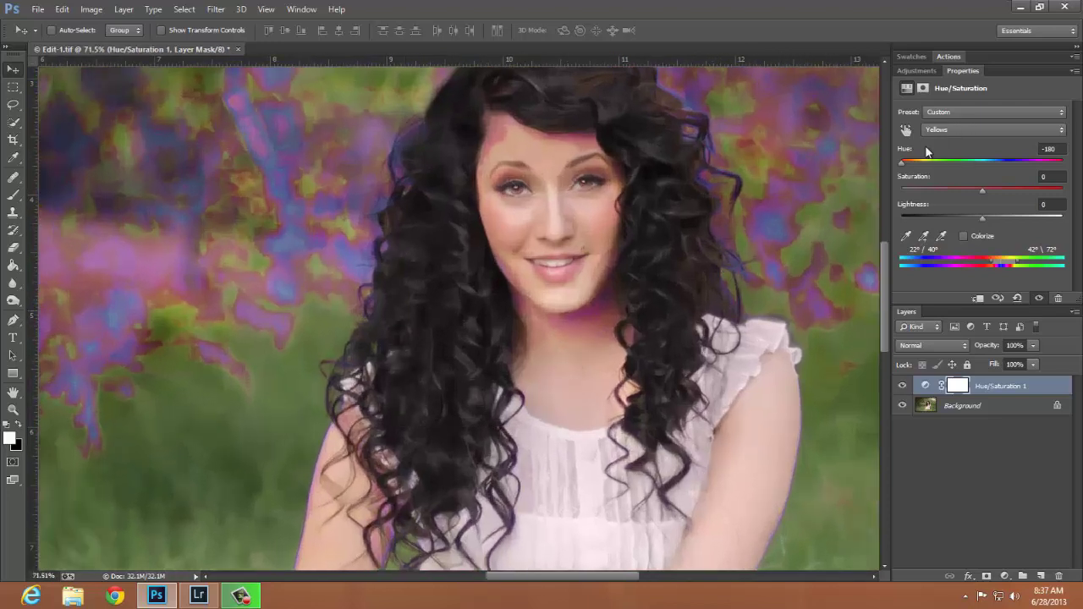
- Set the Yellows range's hue to -11, saturation to -11 and lightness to +21
{"action": "left_click", "coordinate": [907, 152]}
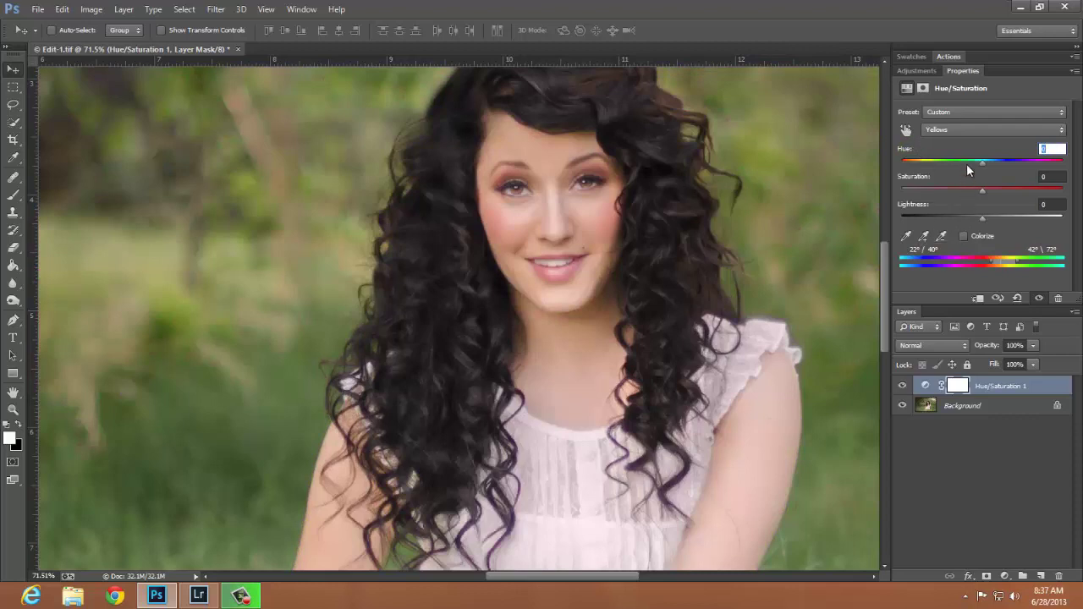
{"action": "left_click_drag", "start_coordinate": [983, 162], "coordinate": [953, 159]}
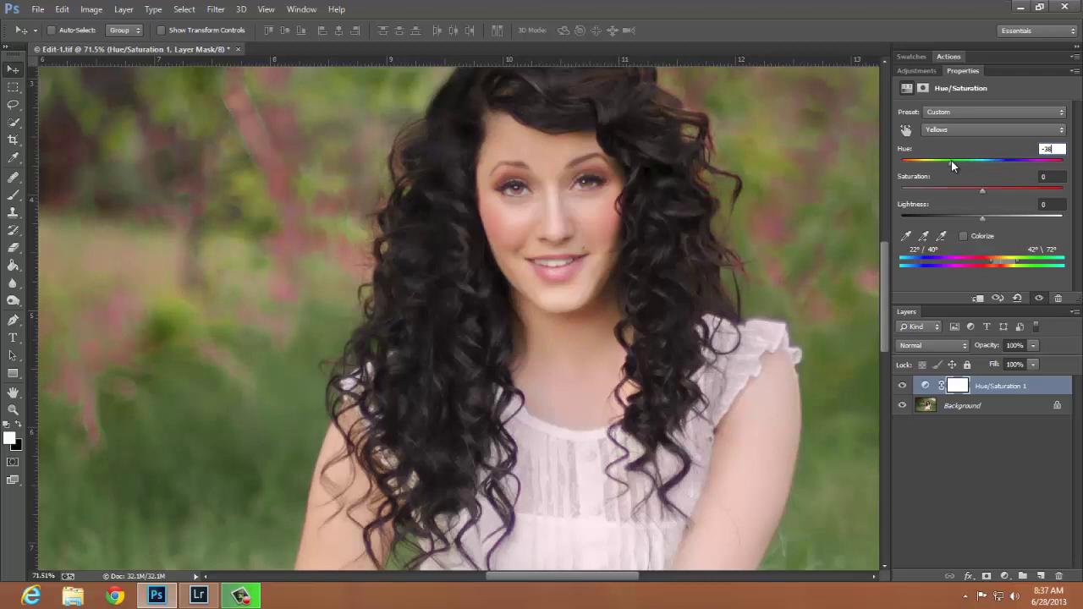
{"action": "left_click_drag", "start_coordinate": [952, 161], "coordinate": [1037, 165]}
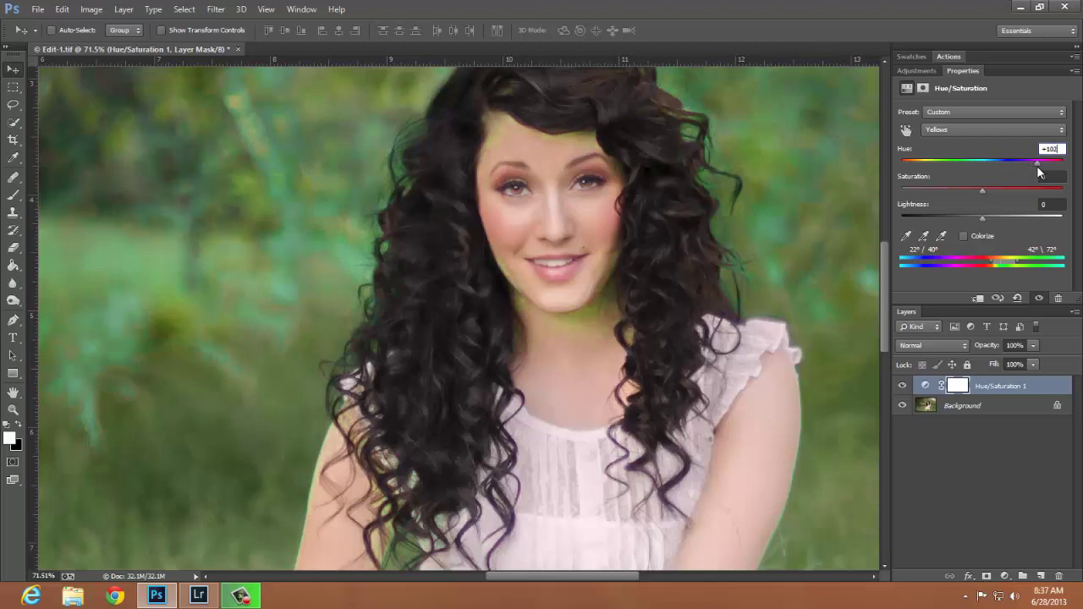
{"action": "left_click_drag", "start_coordinate": [1038, 166], "coordinate": [969, 162]}
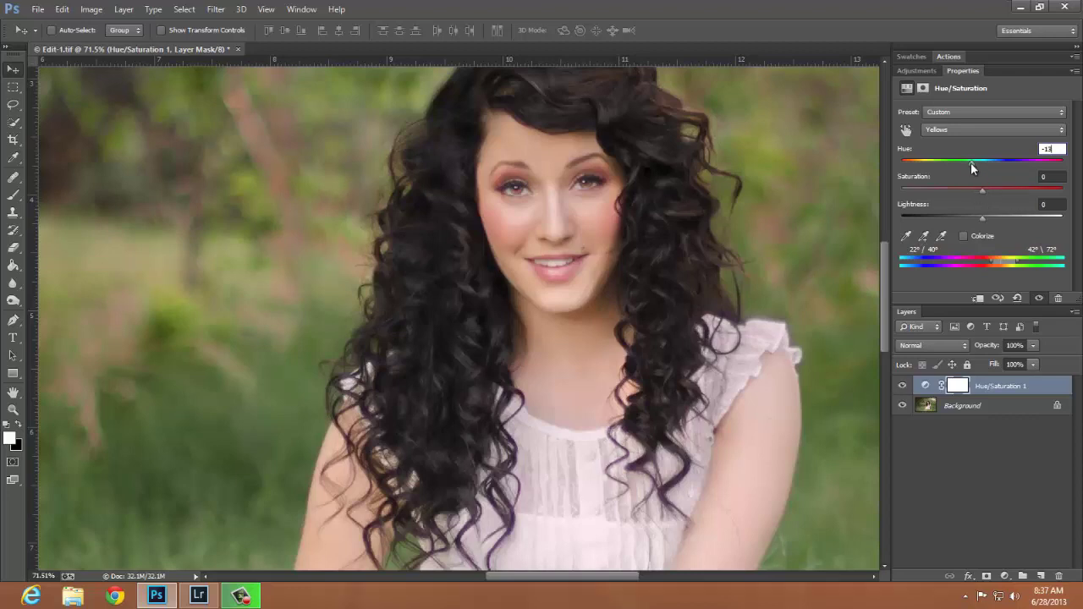
{"action": "left_click_drag", "start_coordinate": [973, 164], "coordinate": [960, 164]}
{"action": "left_click_drag", "start_coordinate": [960, 165], "coordinate": [974, 174]}
{"action": "type", "text": "-11"}
{"action": "left_click_drag", "start_coordinate": [984, 190], "coordinate": [973, 189]}
{"action": "left_click_drag", "start_coordinate": [983, 218], "coordinate": [997, 219]}
- Compare the portrait with the Hue/Saturation layer hidden and shown, checking the skin and the background
{"action": "left_click", "coordinate": [904, 388]}
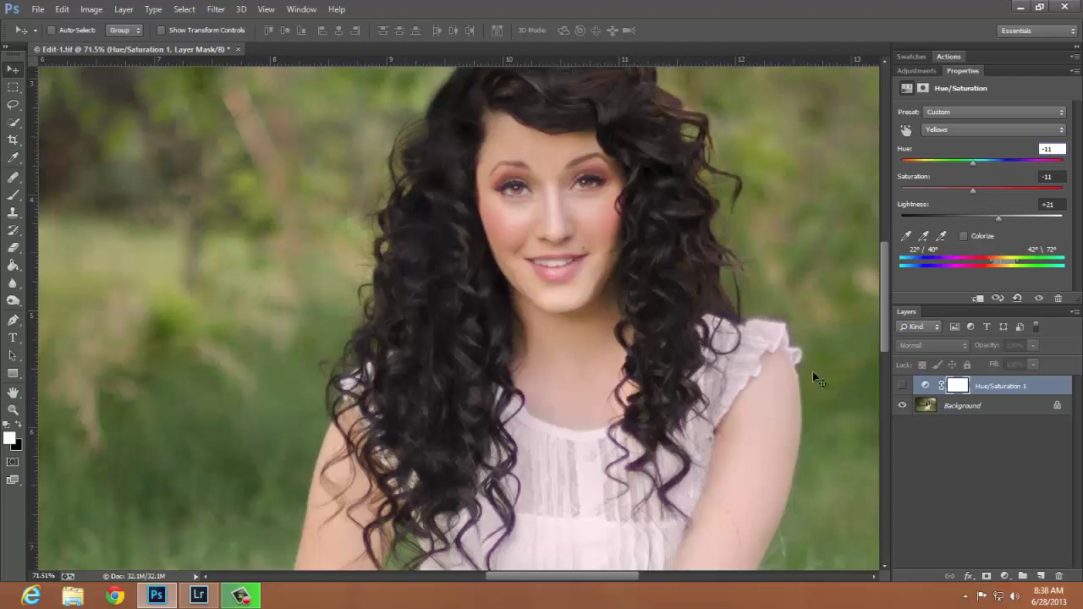
{"action": "left_click", "coordinate": [903, 386]}
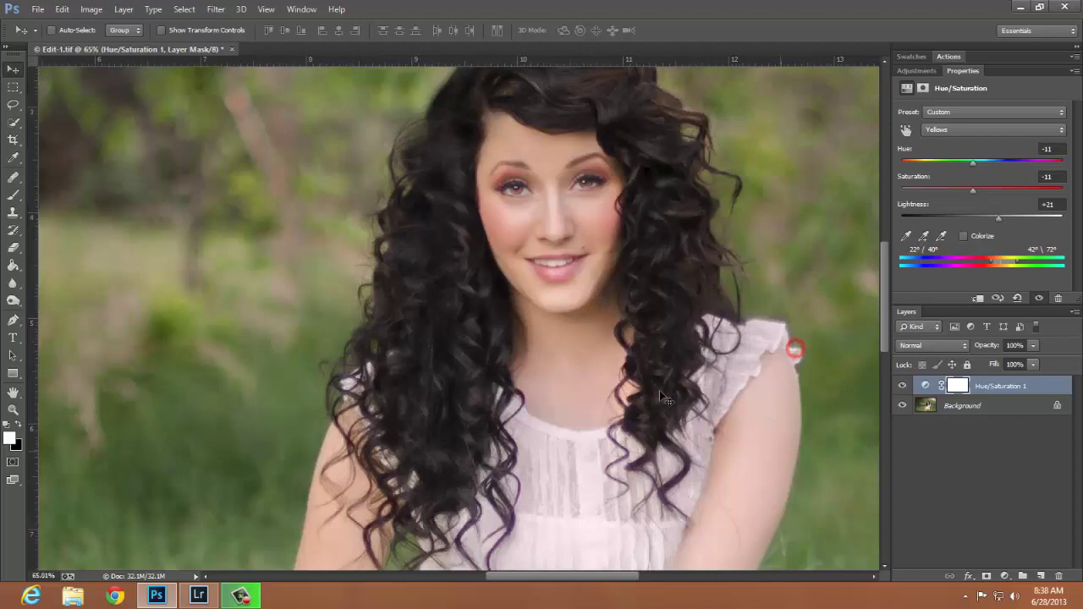
{"action": "scroll", "coordinate": [660, 390], "scroll_direction": "down", "scroll_amount": 5}
{"action": "scroll", "coordinate": [596, 433], "scroll_direction": "down", "scroll_amount": 1}
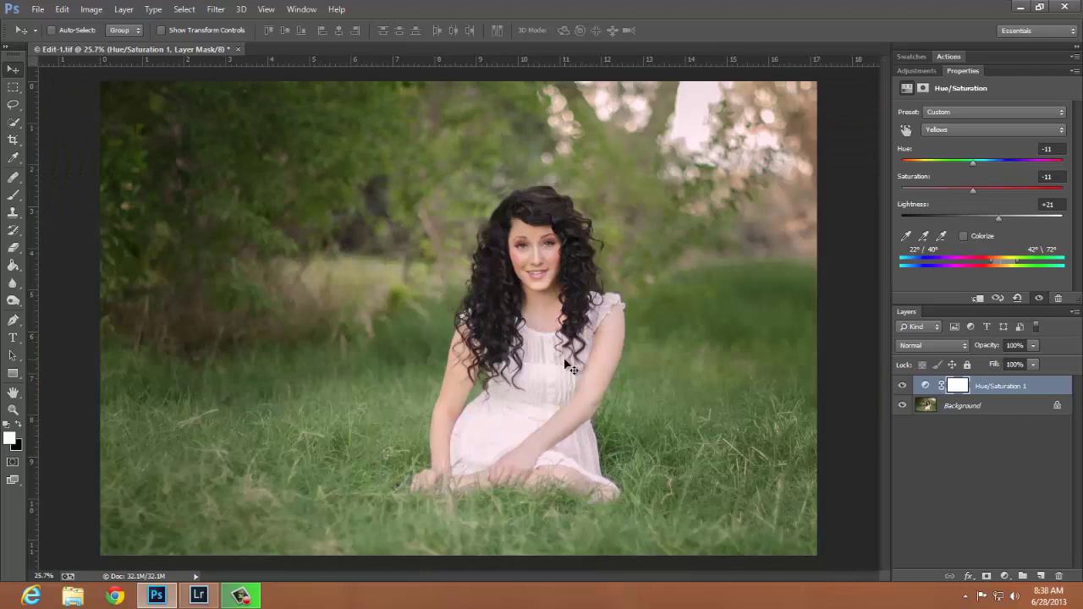
{"action": "scroll", "coordinate": [572, 370], "scroll_direction": "up", "scroll_amount": 1}
{"action": "scroll", "coordinate": [571, 370], "scroll_direction": "down", "scroll_amount": 1}
- Paint the background black on the Hue/Saturation mask with a size 1000 brush at 100% flow, leaving the woman white
{"action": "left_click", "coordinate": [15, 195]}
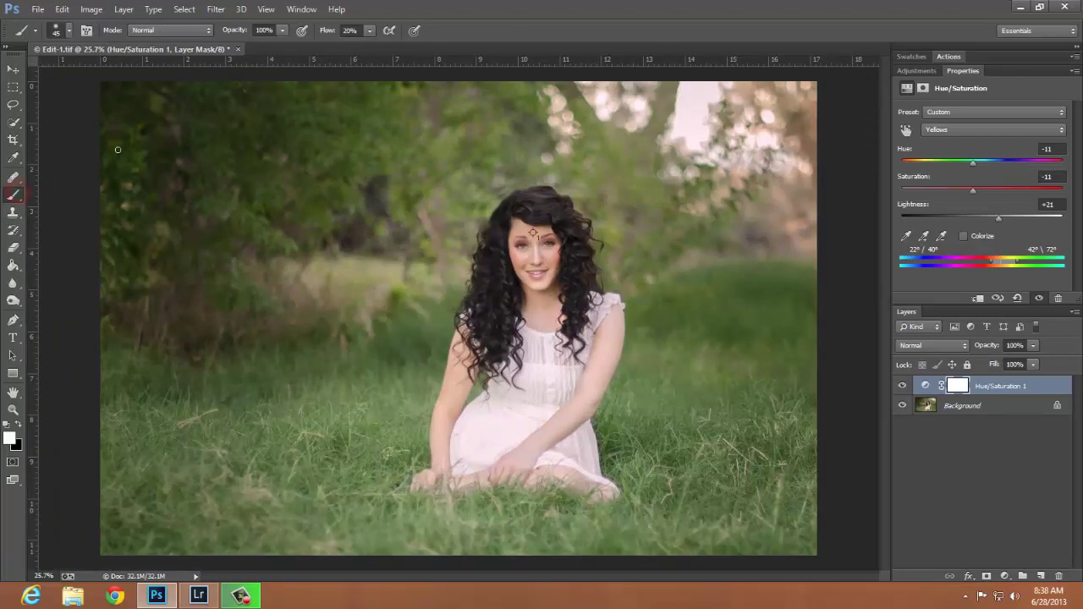
{"action": "key", "text": "bracketright"}
{"action": "key", "text": "bracketright"}
{"action": "key", "text": "bracketright"}
{"action": "key", "text": "bracketright"}
{"action": "key", "text": "bracketright"}
{"action": "key", "text": "bracketright"}
{"action": "key", "text": "bracketright"}
{"action": "key", "text": "bracketright"}
{"action": "key", "text": "bracketright"}
{"action": "key", "text": "bracketright"}
{"action": "key", "text": "bracketright"}
{"action": "key", "text": "bracketright"}
{"action": "key", "text": "bracketright"}
{"action": "key", "text": "bracketright"}
{"action": "key", "text": "bracketright"}
{"action": "key", "text": "bracketright"}
{"action": "left_click", "coordinate": [16, 423]}
{"action": "left_click", "coordinate": [369, 36]}
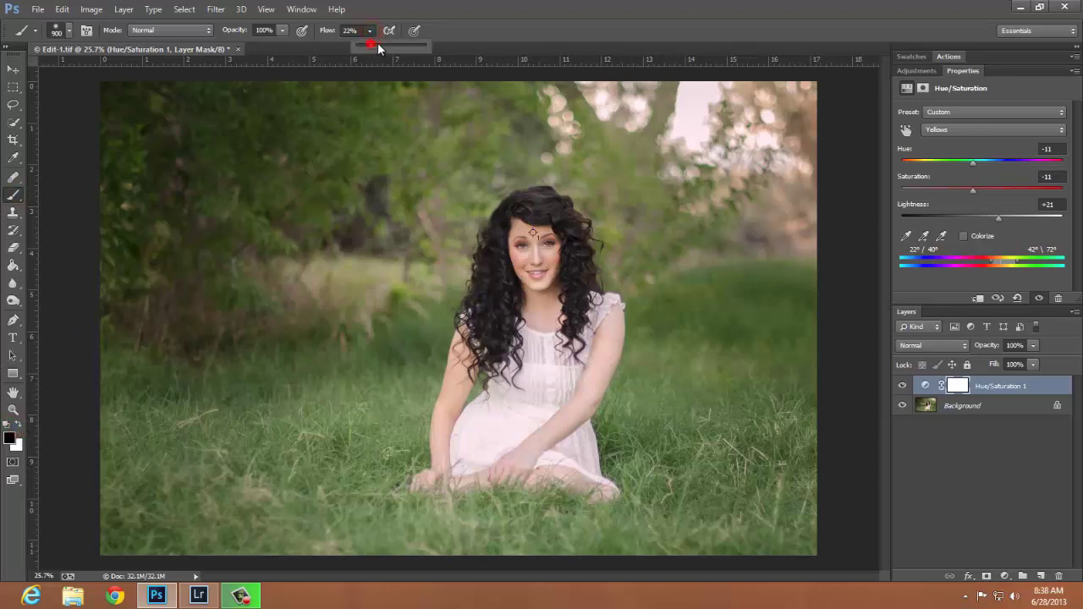
{"action": "left_click_drag", "start_coordinate": [431, 36], "coordinate": [433, 35]}
{"action": "key", "text": "bracketright"}
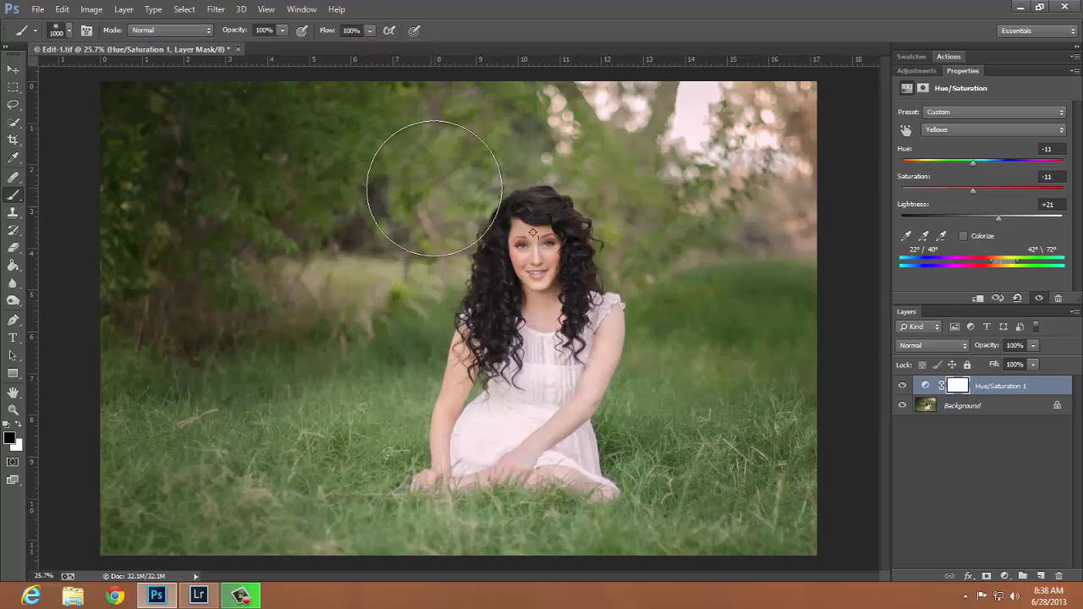
{"action": "left_click", "coordinate": [432, 187]}
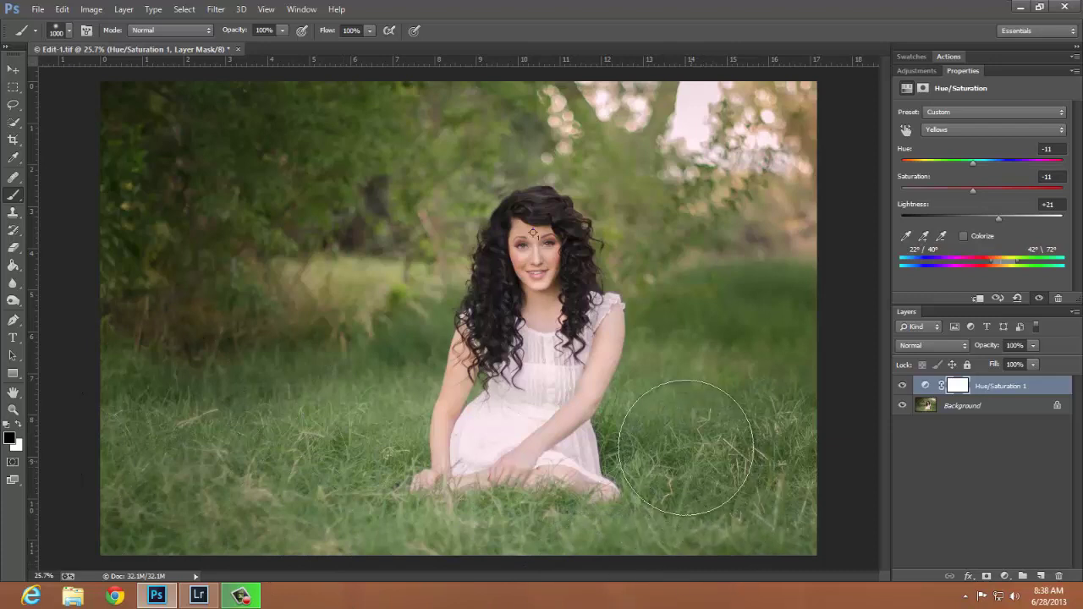
{"action": "key", "text": "ctrl+i"}
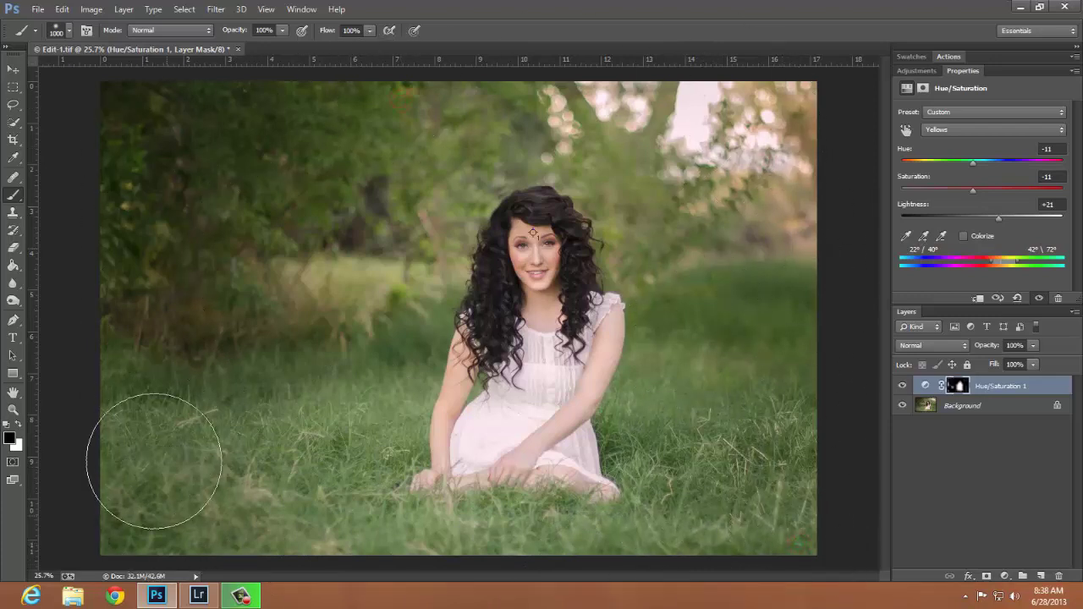
- Toggle the masked Hue/Saturation layer off and on to examine the face, neck and arm tones before and after
{"action": "left_click", "coordinate": [13, 68]}
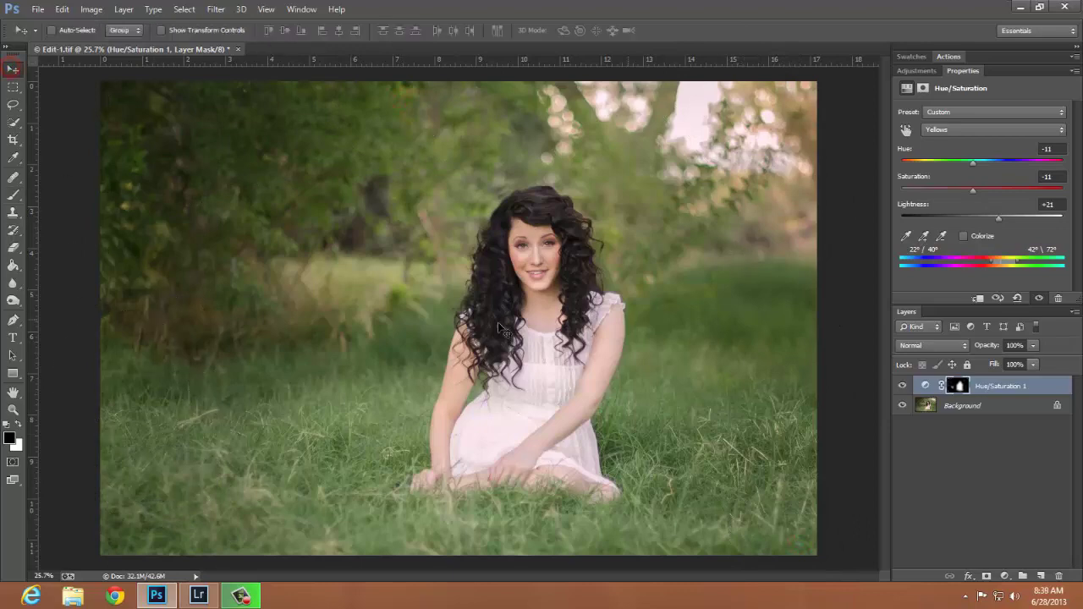
{"action": "scroll", "coordinate": [541, 302], "scroll_direction": "up", "scroll_amount": 5}
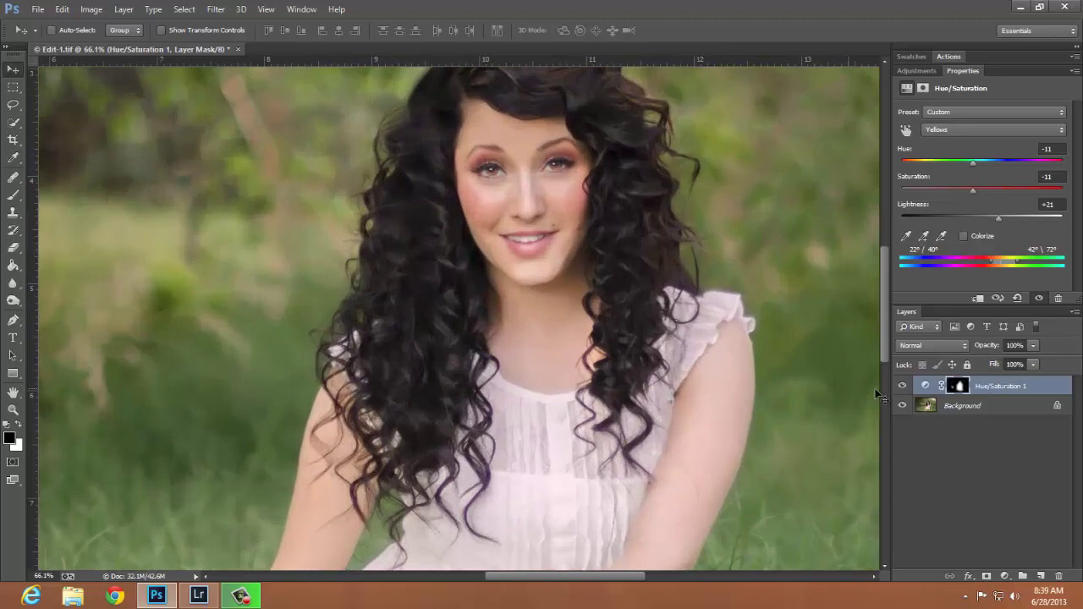
{"action": "left_click", "coordinate": [902, 387]}
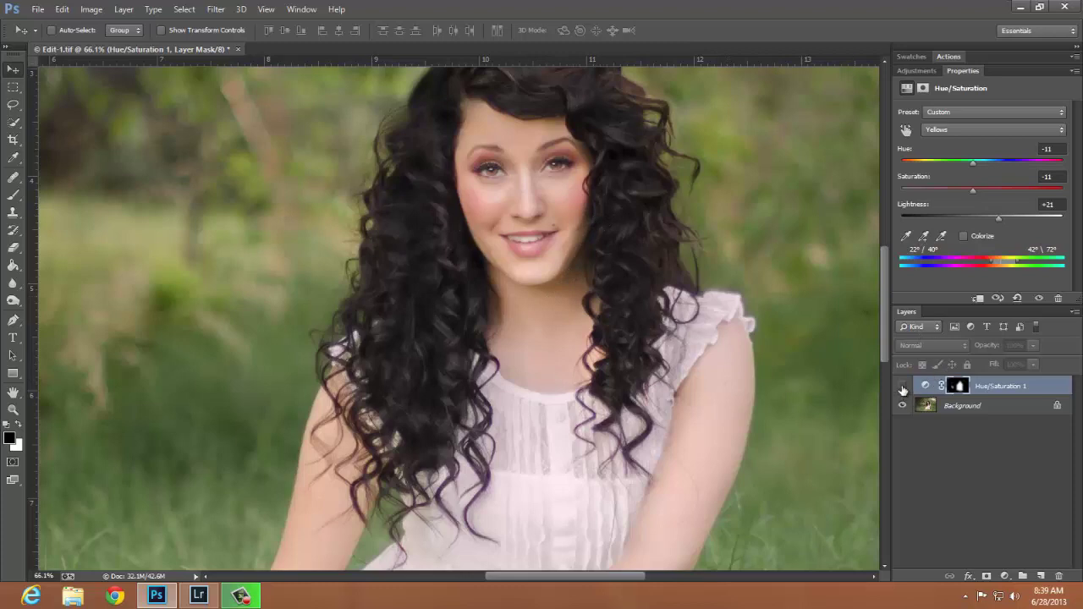
{"action": "left_click", "coordinate": [903, 386]}
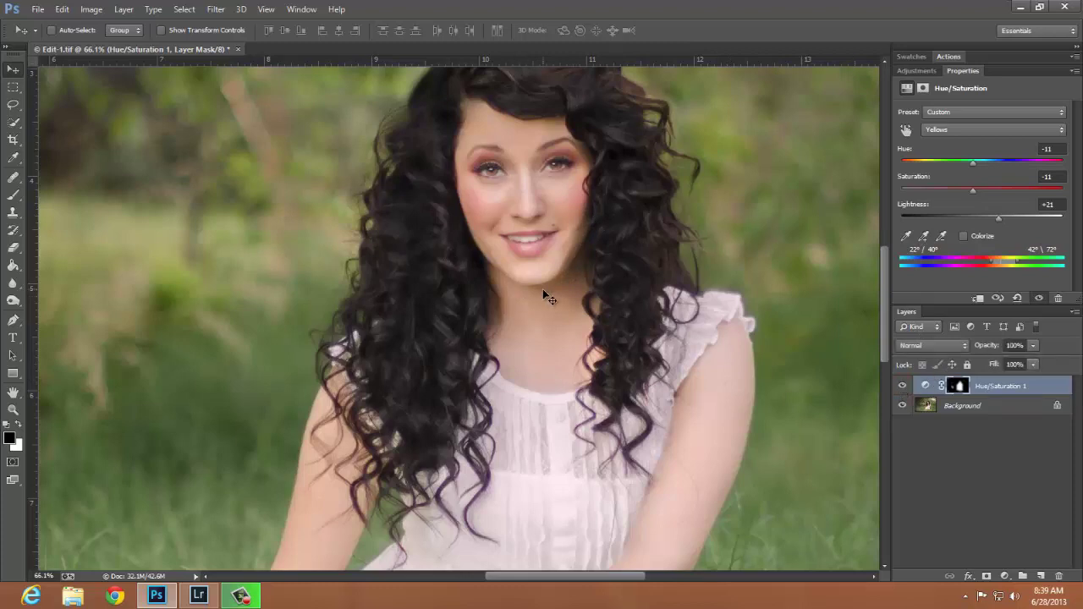